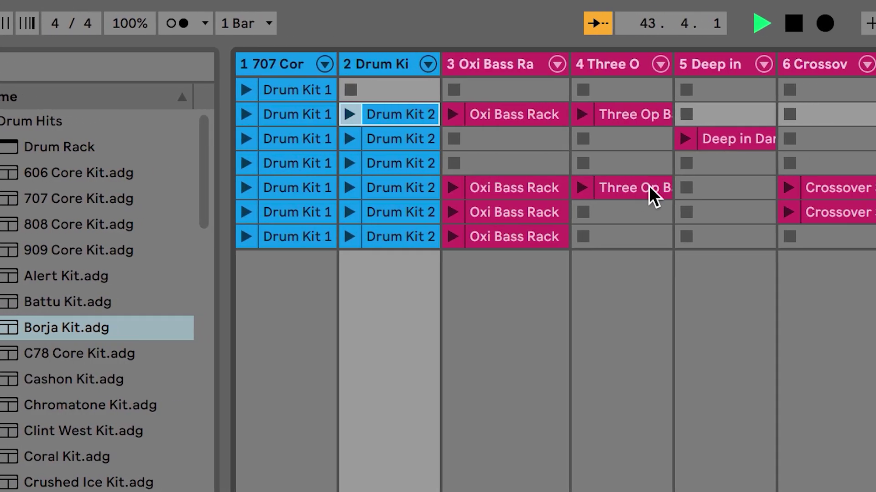
Step: Select the Crossover clip on track 6, then set Live's audio driver type to CoreAudio
{"action": "left_click", "coordinate": [748, 193]}
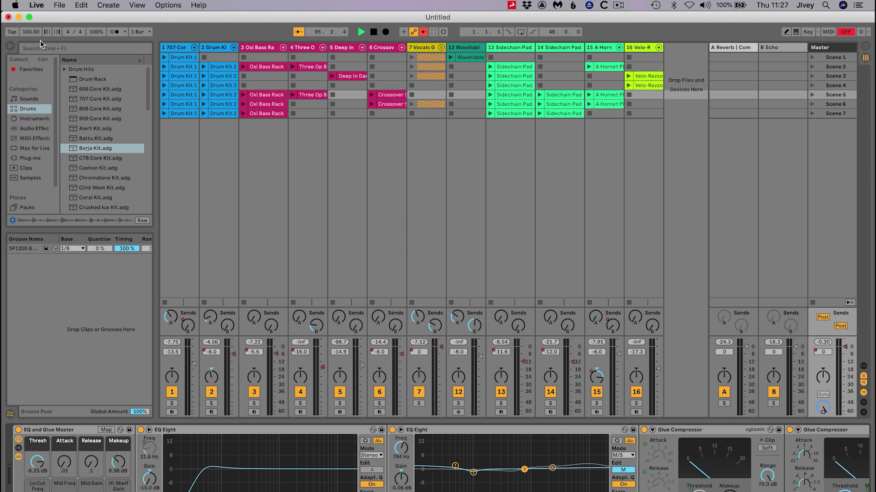
{"action": "left_click", "coordinate": [39, 6]}
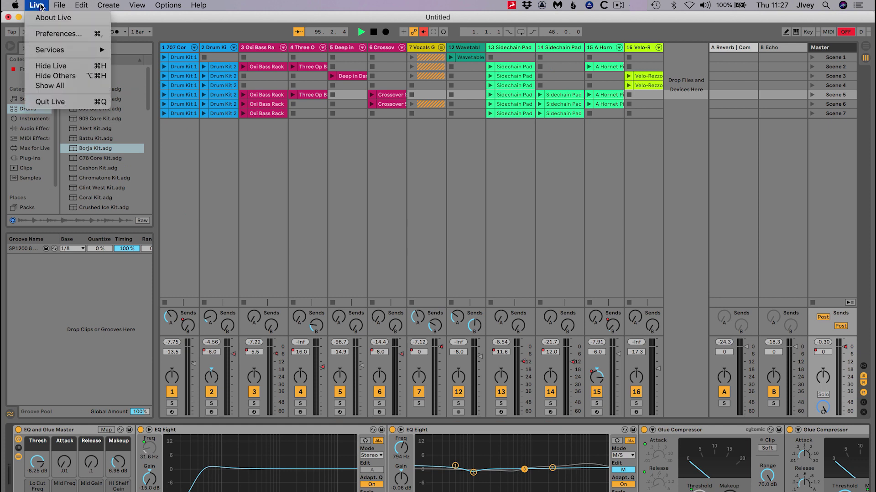
{"action": "left_click", "coordinate": [45, 36]}
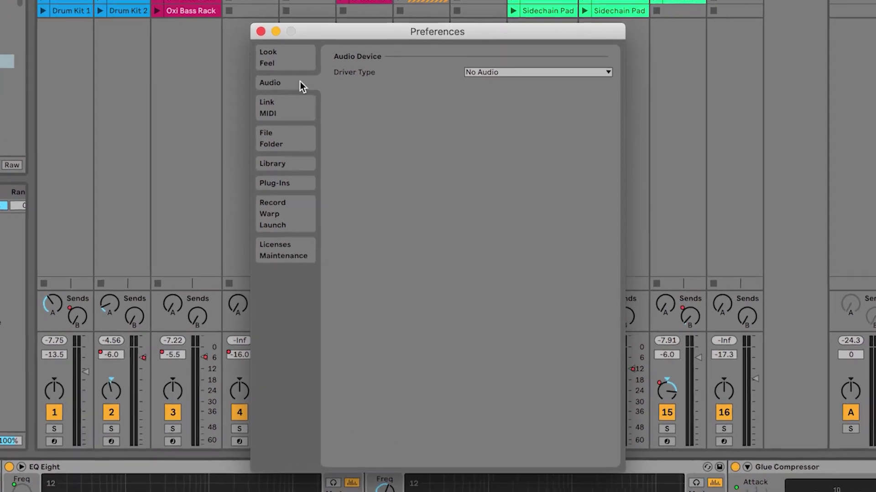
{"action": "left_click", "coordinate": [483, 73]}
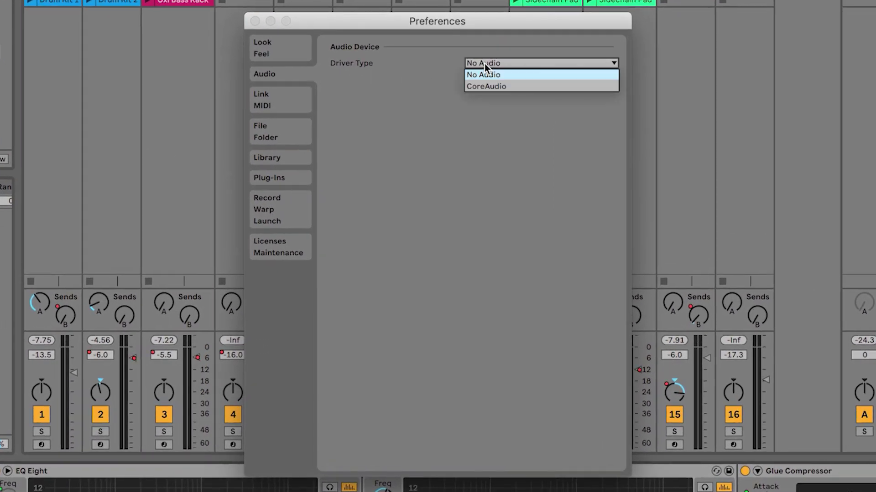
{"action": "left_click", "coordinate": [483, 86]}
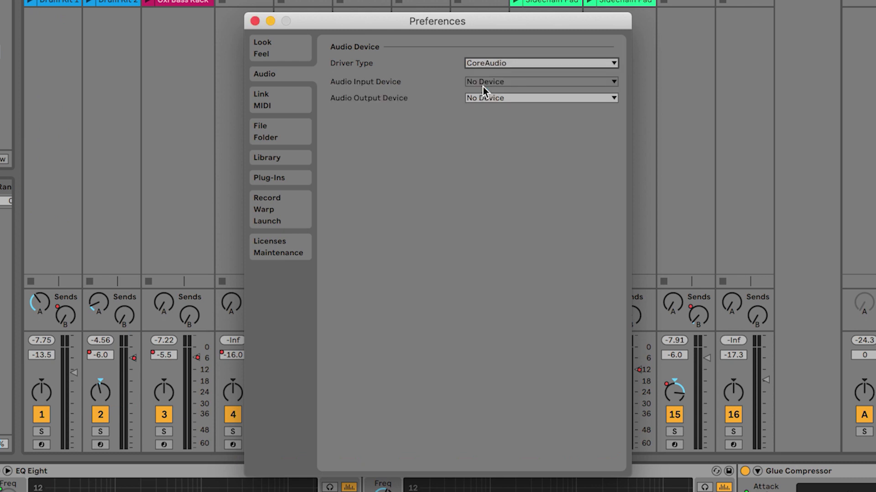
Step: Set OrionStudio III as both the audio input and output device
{"action": "left_click", "coordinate": [512, 81]}
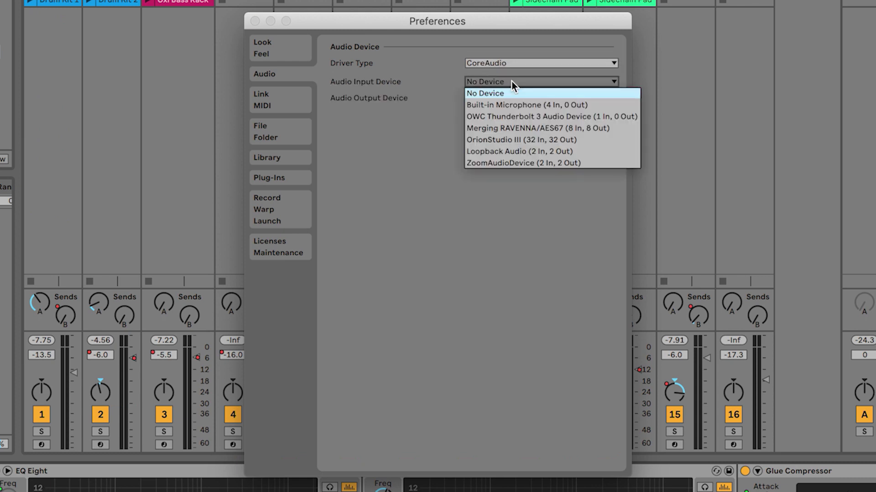
{"action": "left_click", "coordinate": [513, 139]}
{"action": "left_click", "coordinate": [495, 97]}
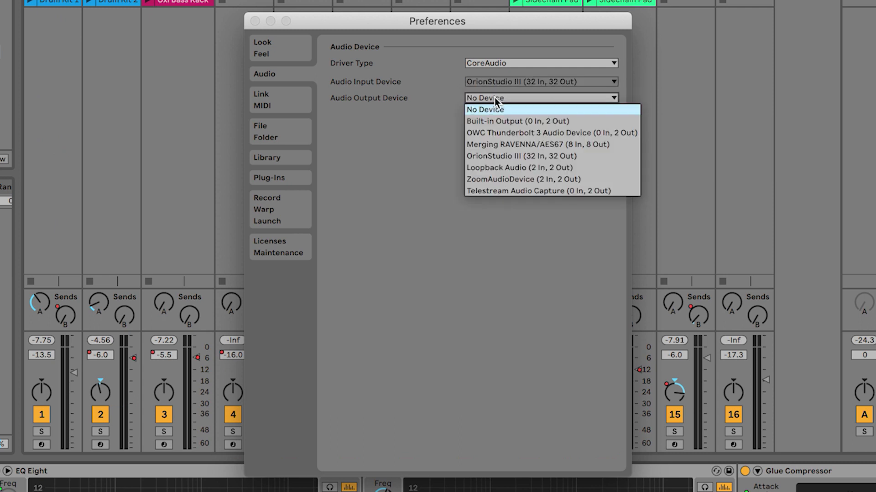
{"action": "left_click", "coordinate": [497, 154]}
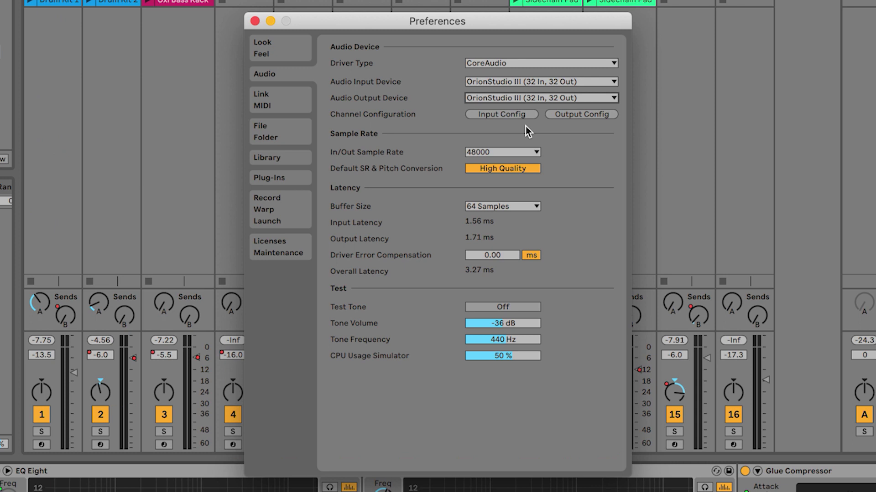
Step: In Input Config, disable mono pairs 13&14 and 19&20 and enable stereo pair 3/4
{"action": "left_click", "coordinate": [503, 114]}
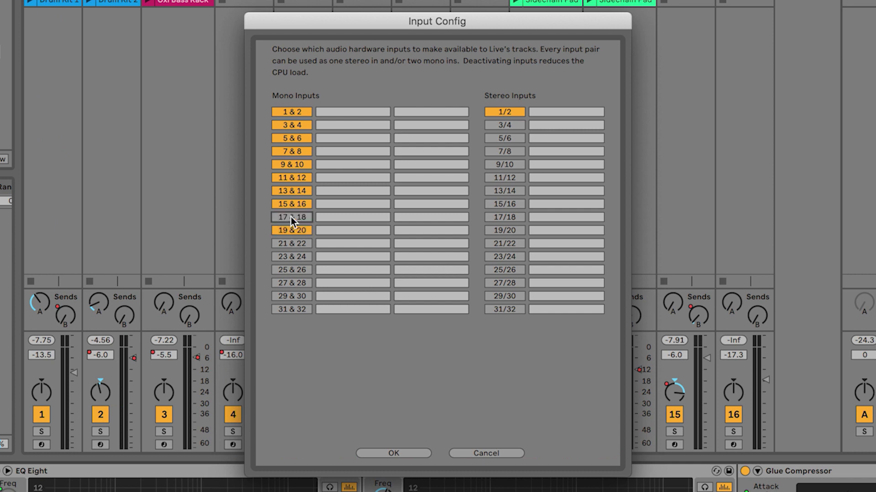
{"action": "left_click", "coordinate": [292, 190]}
{"action": "left_click", "coordinate": [295, 231]}
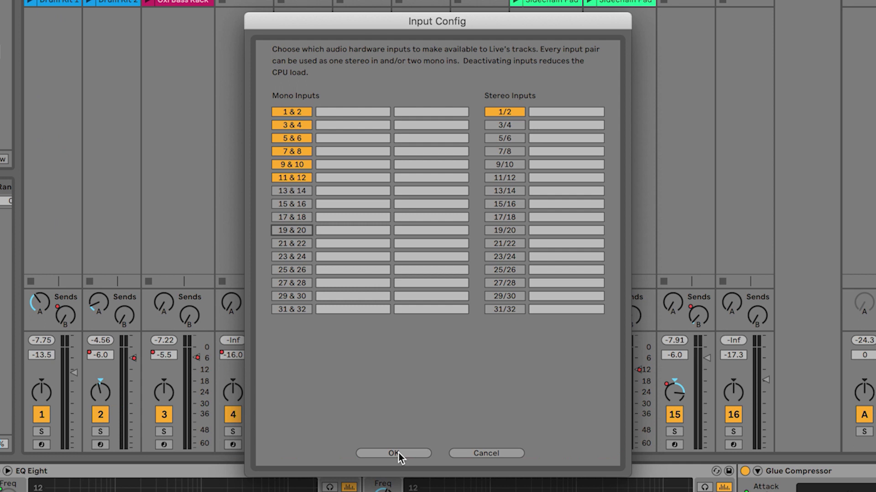
{"action": "left_click", "coordinate": [499, 127]}
Step: Confirm the input configuration and keep the sample rate at 48000 Hz
{"action": "left_click", "coordinate": [391, 452]}
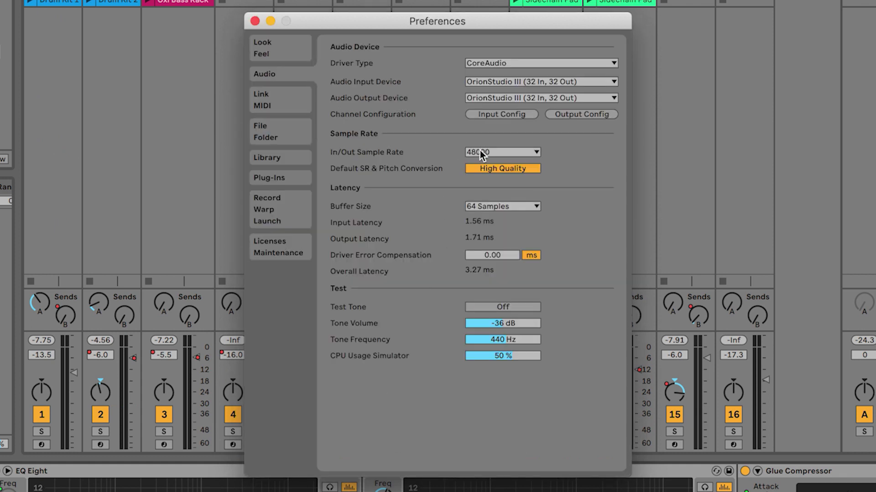
{"action": "left_click", "coordinate": [479, 153]}
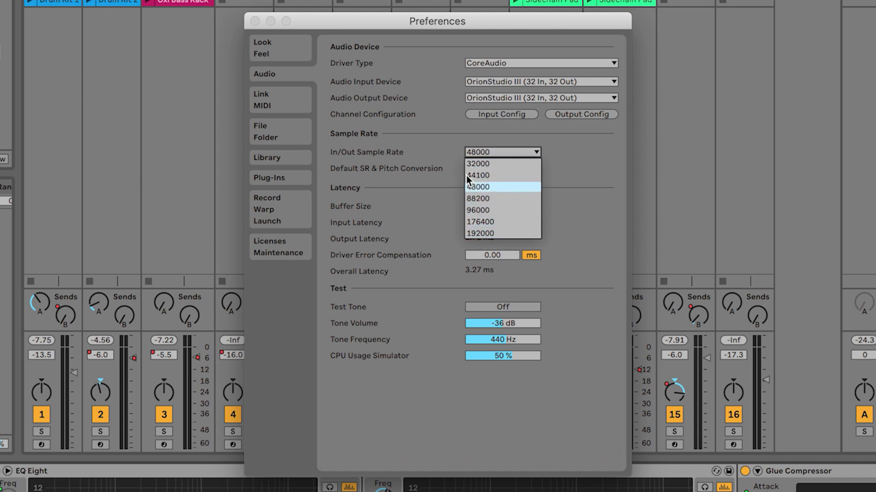
{"action": "left_click", "coordinate": [447, 144]}
Step: Change the buffer size to 1024 samples, then back to 64 samples
{"action": "left_click", "coordinate": [478, 206]}
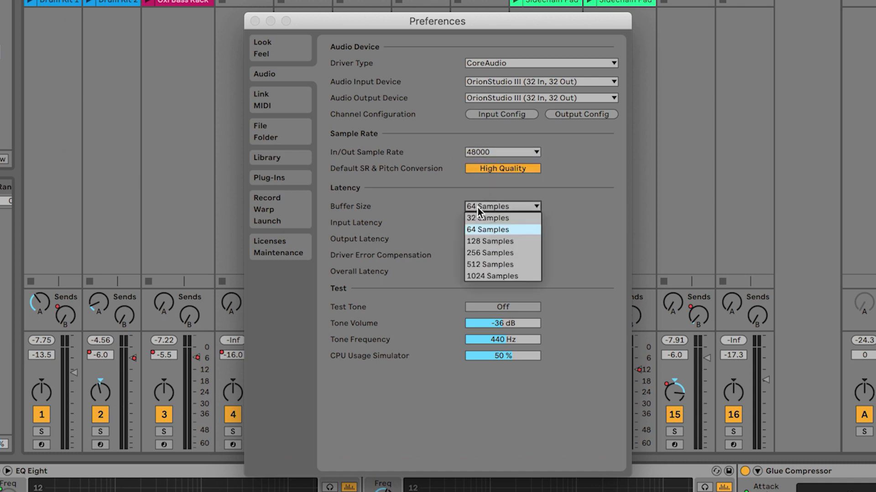
{"action": "left_click", "coordinate": [481, 273]}
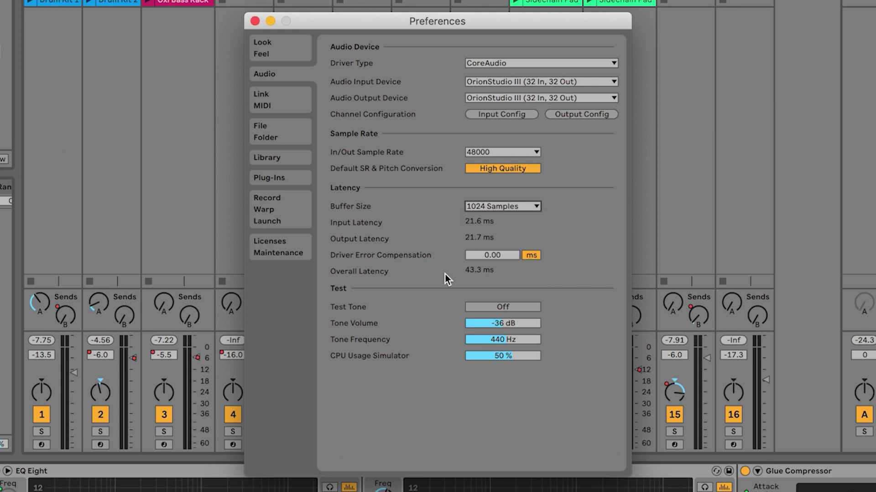
{"action": "left_click", "coordinate": [495, 206]}
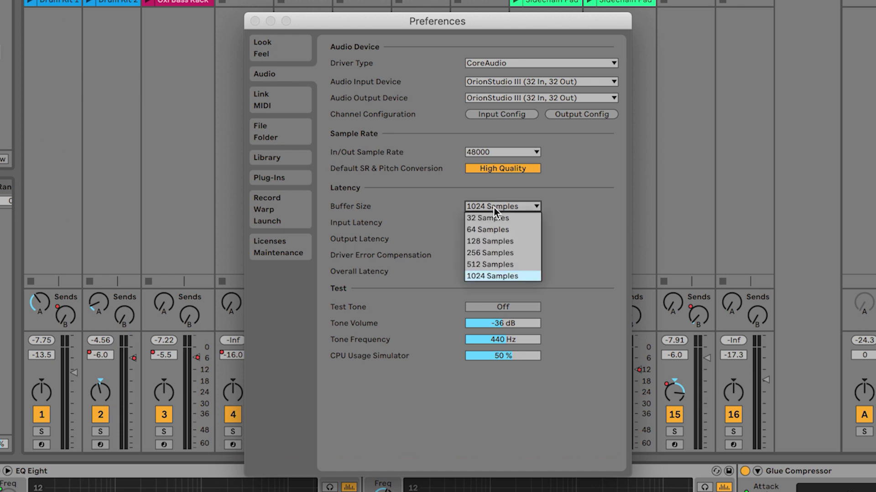
{"action": "left_click", "coordinate": [483, 229]}
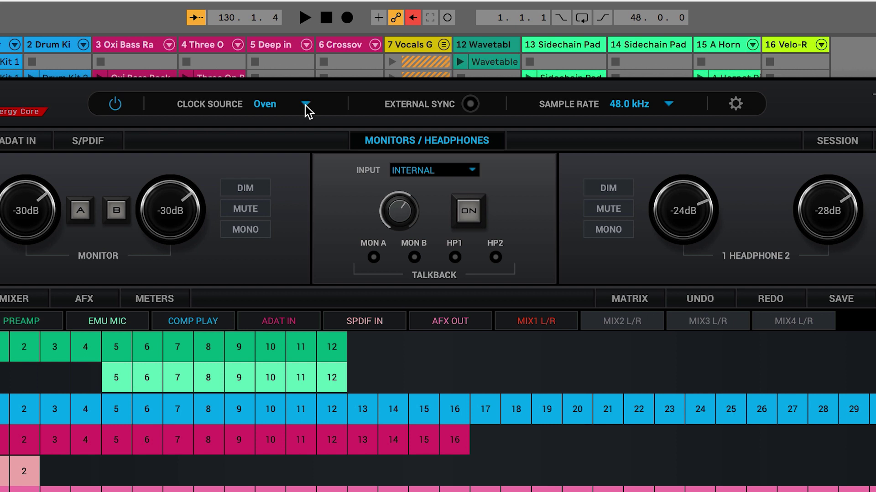
{"action": "left_click", "coordinate": [306, 106]}
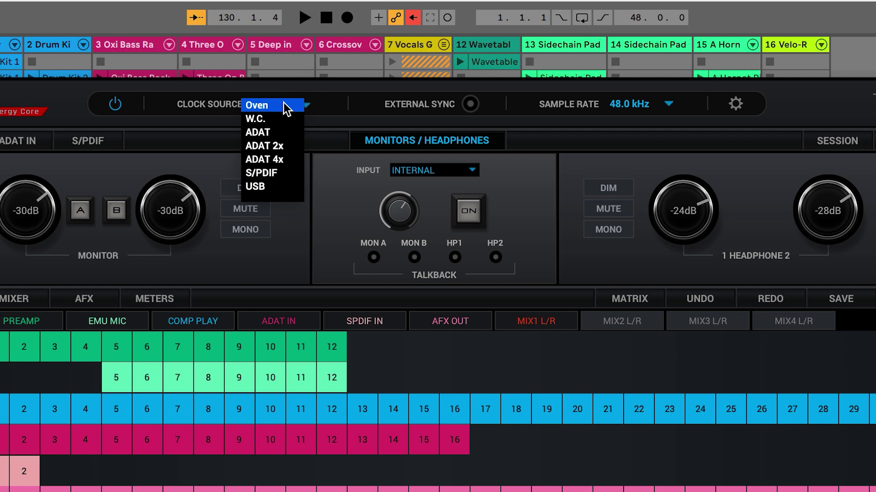
{"action": "left_click", "coordinate": [286, 109]}
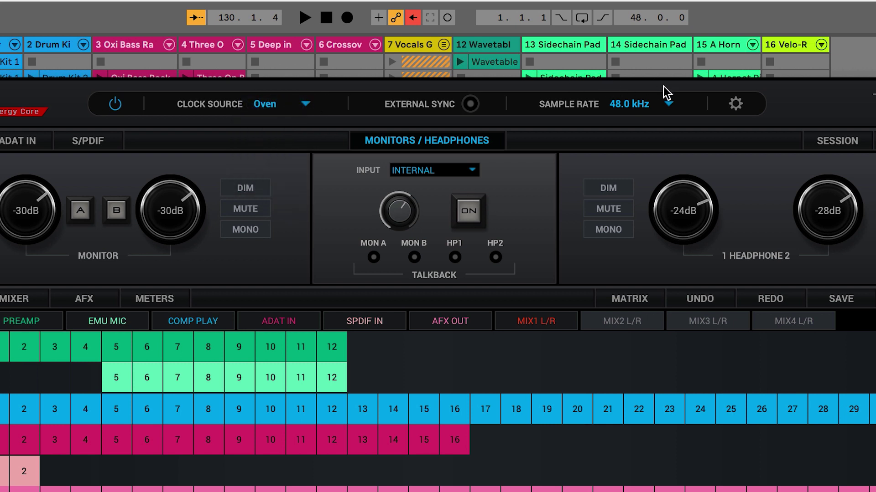
{"action": "left_click", "coordinate": [669, 107]}
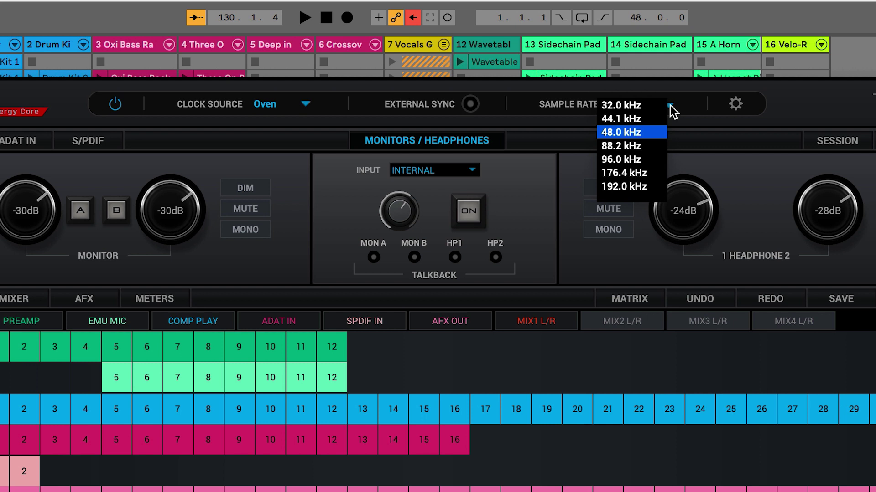
Step: Keep the Orion Studio sample rate at 48.0 kHz and the clock source on Oven
{"action": "left_click", "coordinate": [505, 125]}
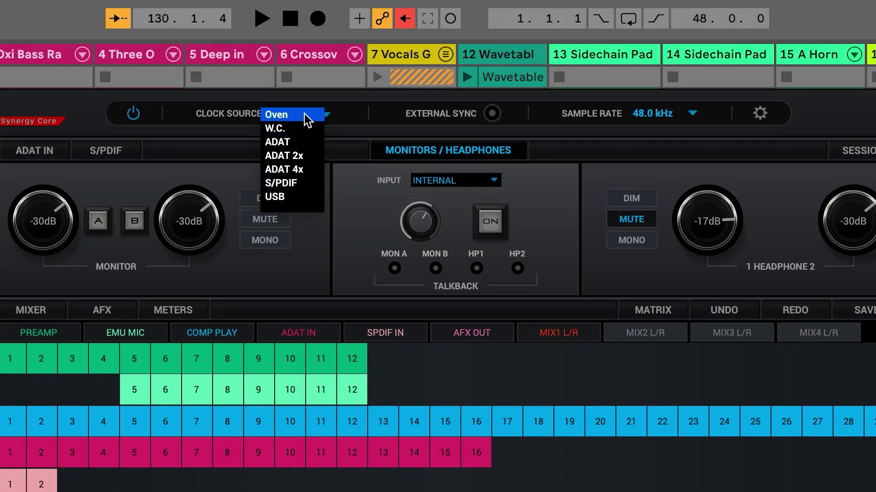
{"action": "left_click", "coordinate": [670, 117]}
{"action": "left_click", "coordinate": [670, 117]}
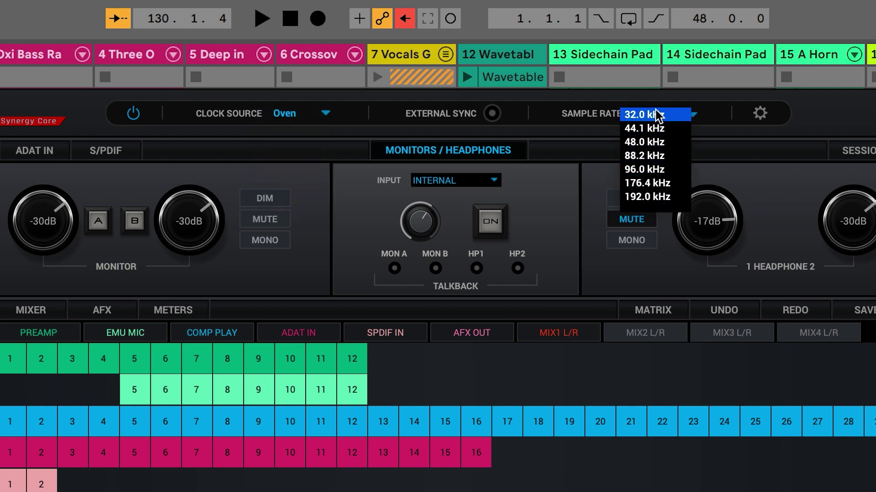
Step: Leave the sample rate at 48.0 kHz and unfold track 17 Audio to reveal its inputs
{"action": "left_click", "coordinate": [827, 112]}
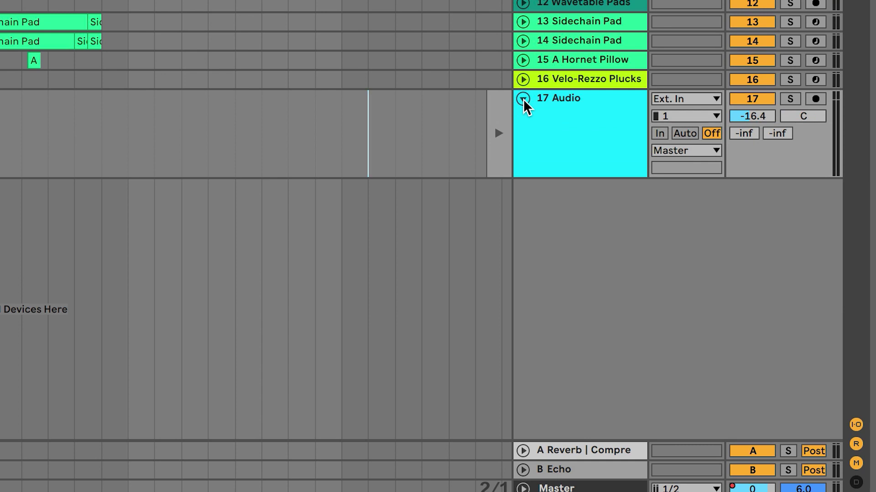
{"action": "left_click", "coordinate": [666, 117]}
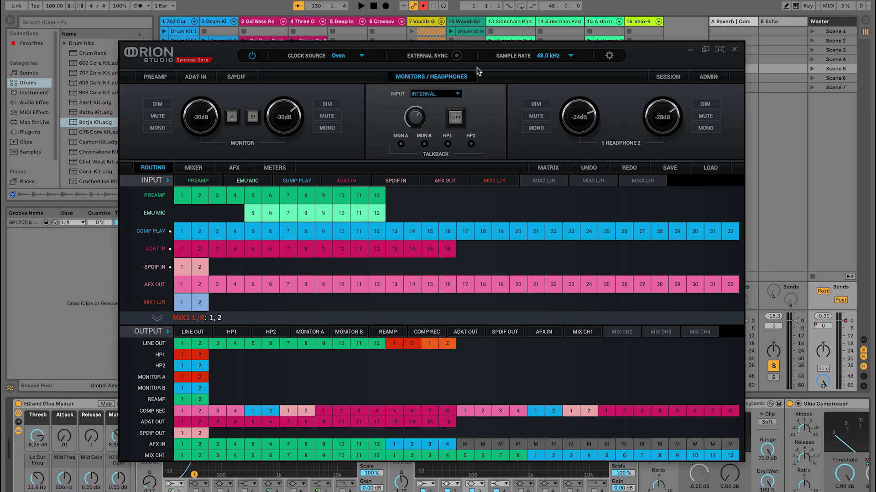
Step: Select PREAMP 1 through 12 as the source and assign them to COMP REC 1–12
{"action": "left_click", "coordinate": [182, 197]}
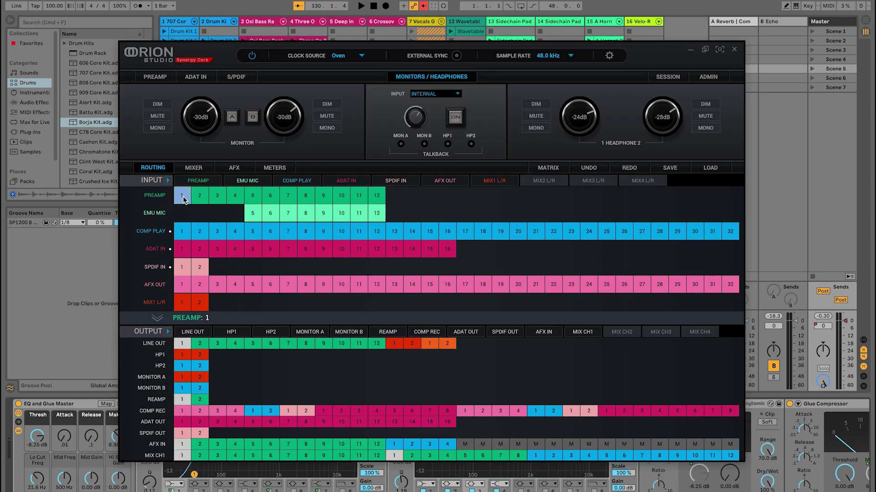
{"action": "left_click", "coordinate": [377, 196], "text": "shift"}
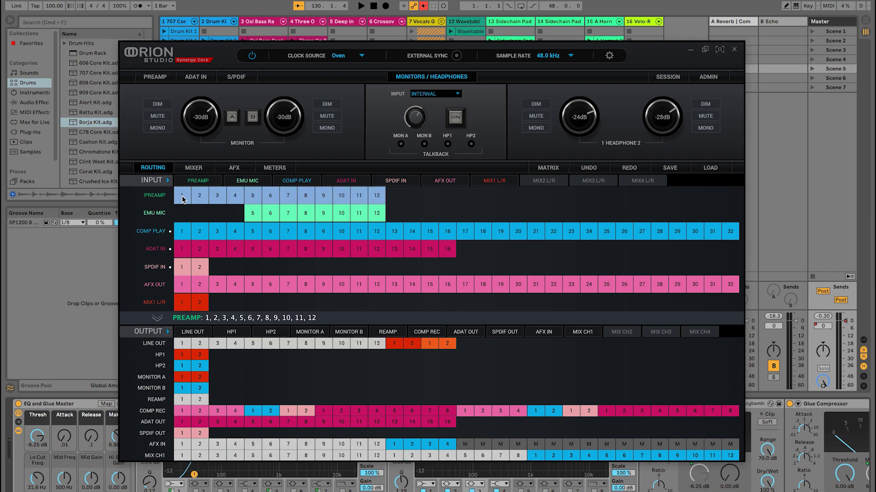
{"action": "left_click", "coordinate": [182, 411]}
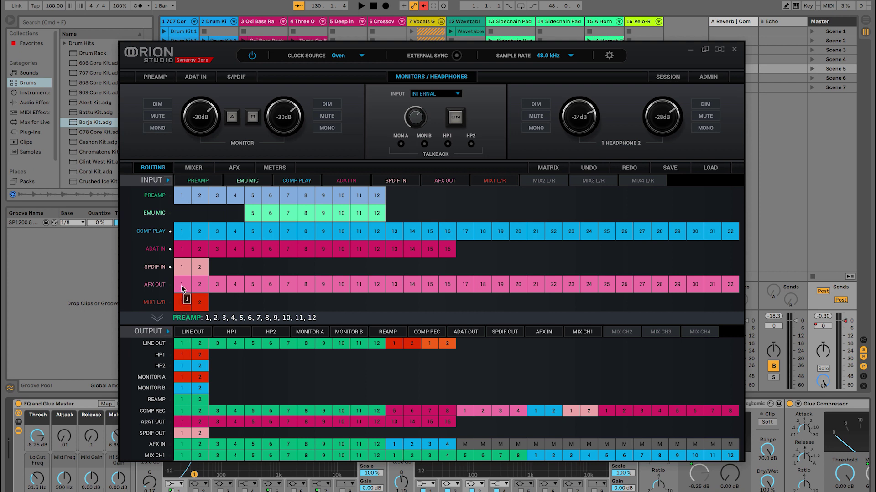
Step: Route computer playback 1–2 to headphone output HP1 and to MONITOR A
{"action": "left_click", "coordinate": [182, 233]}
{"action": "left_click", "coordinate": [201, 232], "text": "shift"}
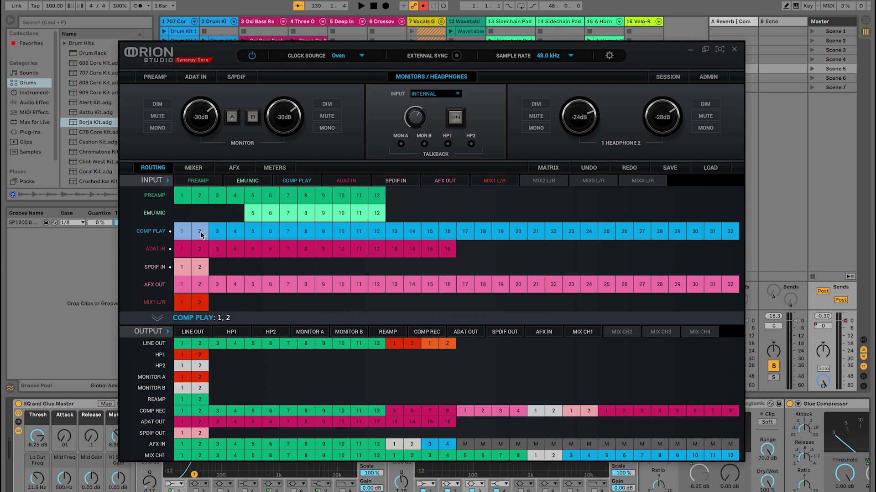
{"action": "left_click", "coordinate": [182, 355]}
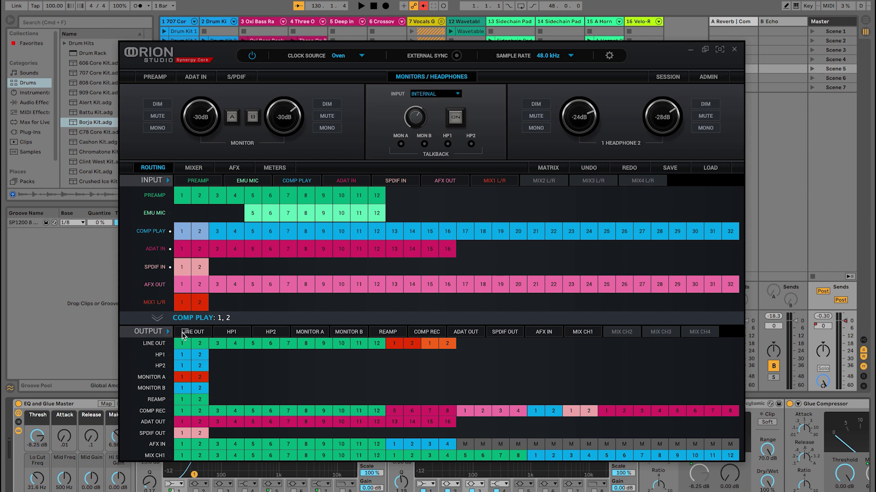
{"action": "left_click", "coordinate": [183, 377]}
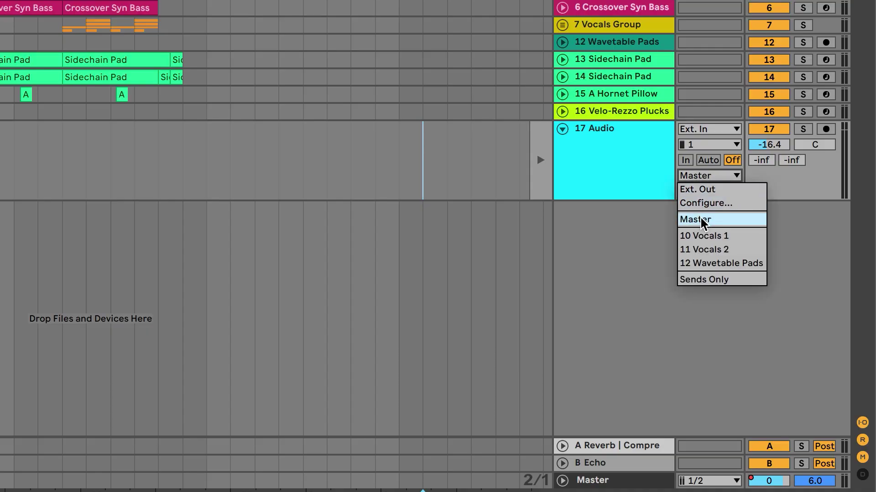
{"action": "left_click", "coordinate": [701, 221]}
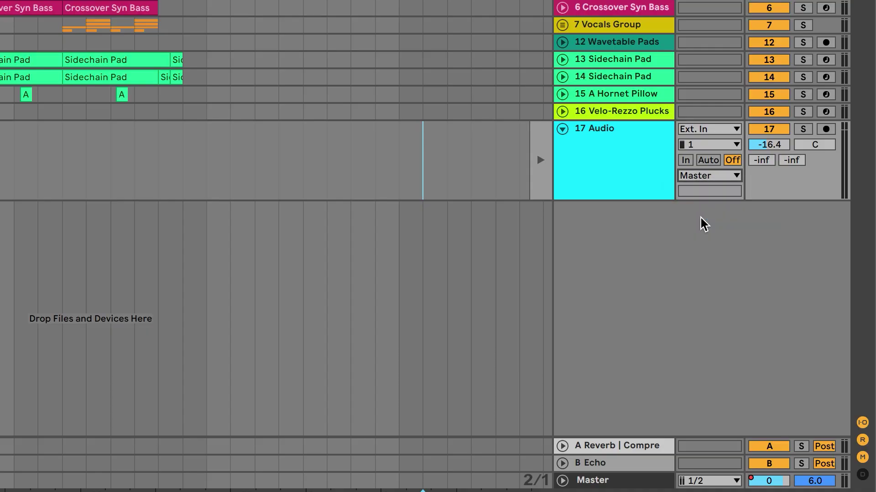